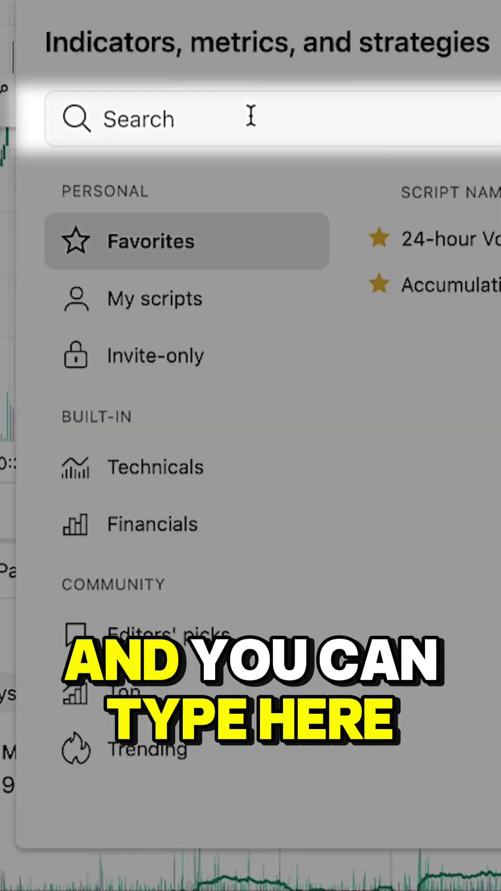
type("Strat")
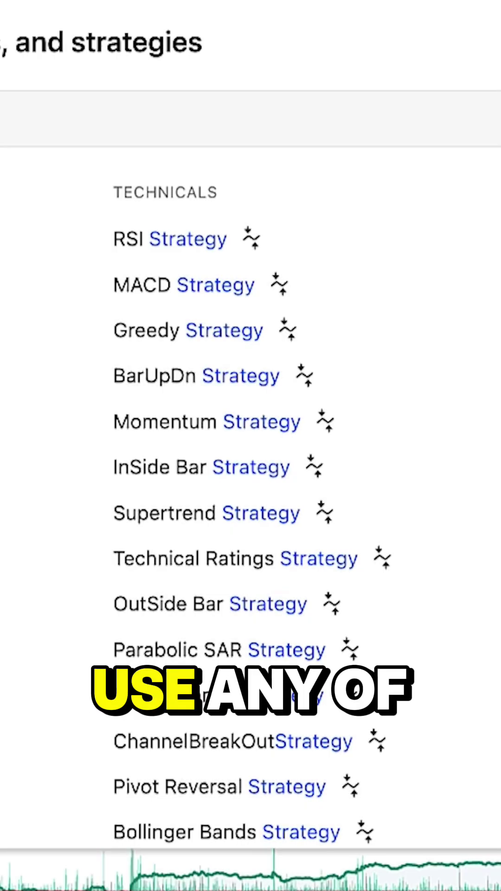
scroll(337, 391, "down", 5)
scroll(308, 322, "up", 5)
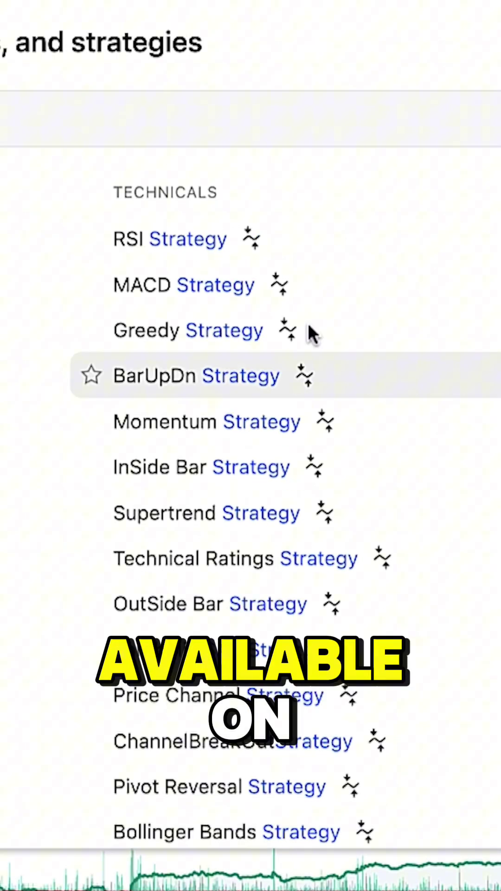
scroll(223, 257, "down", 5)
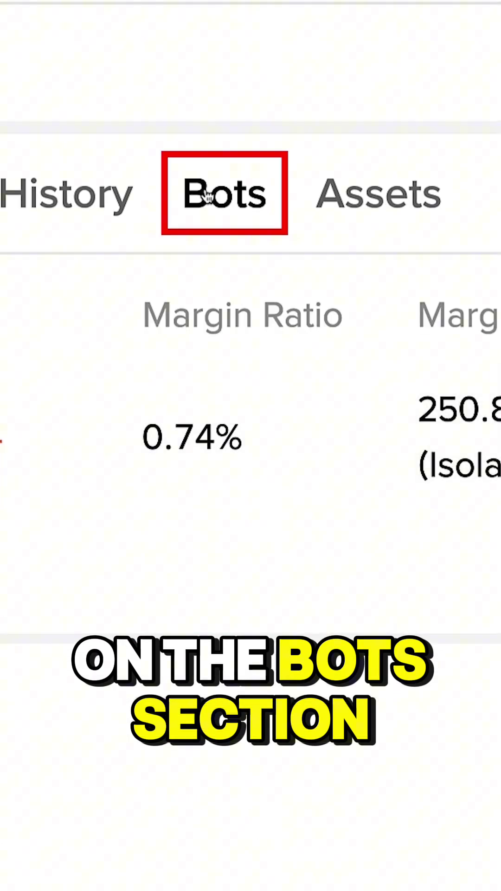
Switch the futures page's lower panel to the Bots section.
left_click(212, 197)
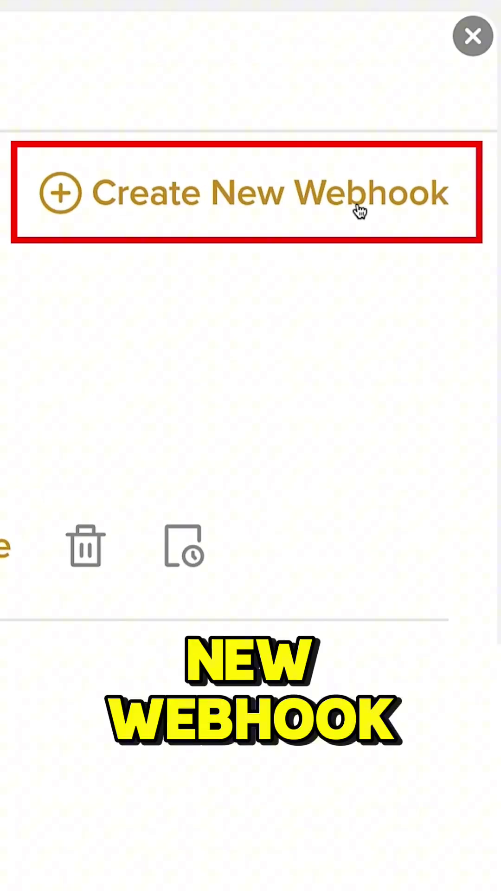
Create the YouTube Example 2 webhook signal on BTCUSDC Perpetual with a 130 USDC order size.
left_click(360, 211)
type("YouTube Example 2")
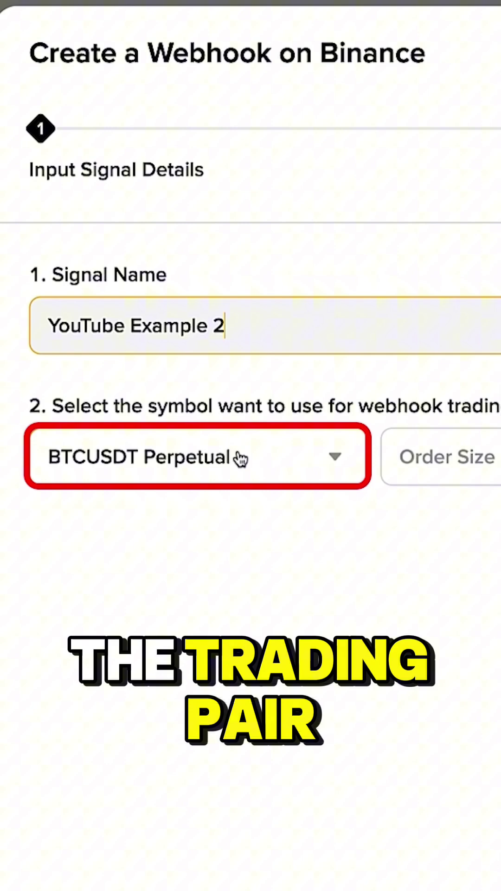
left_click(209, 462)
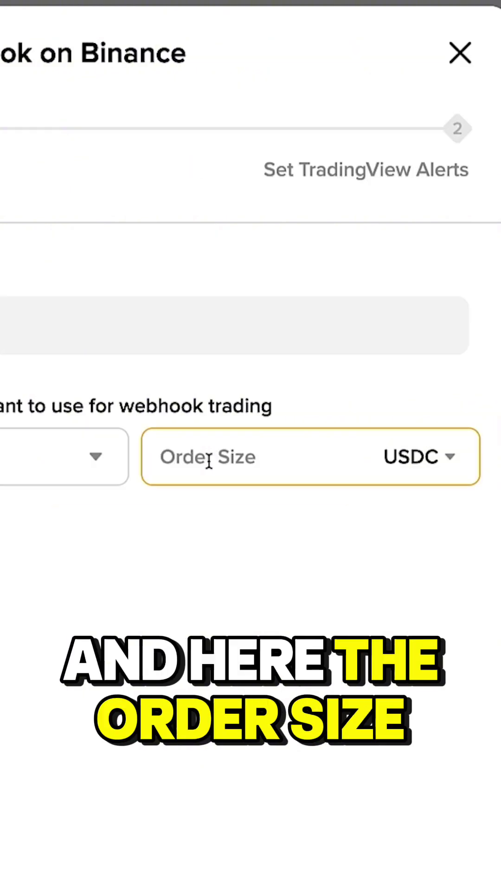
type("130")
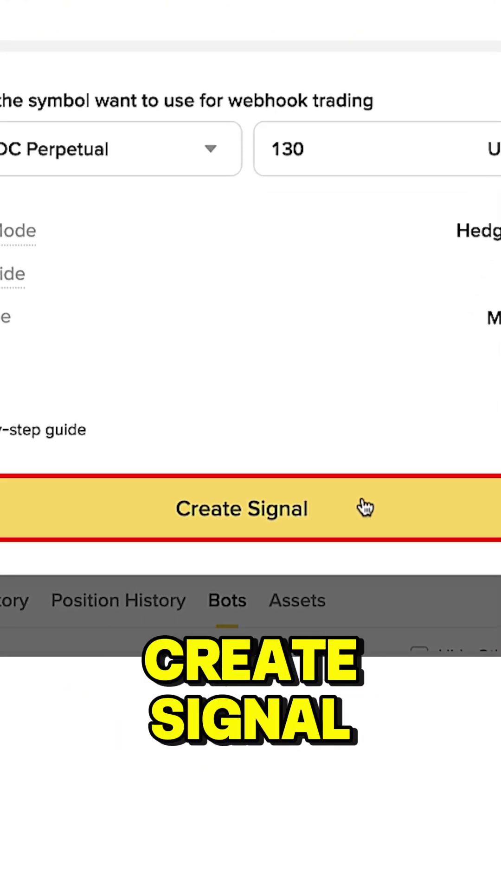
left_click(366, 508)
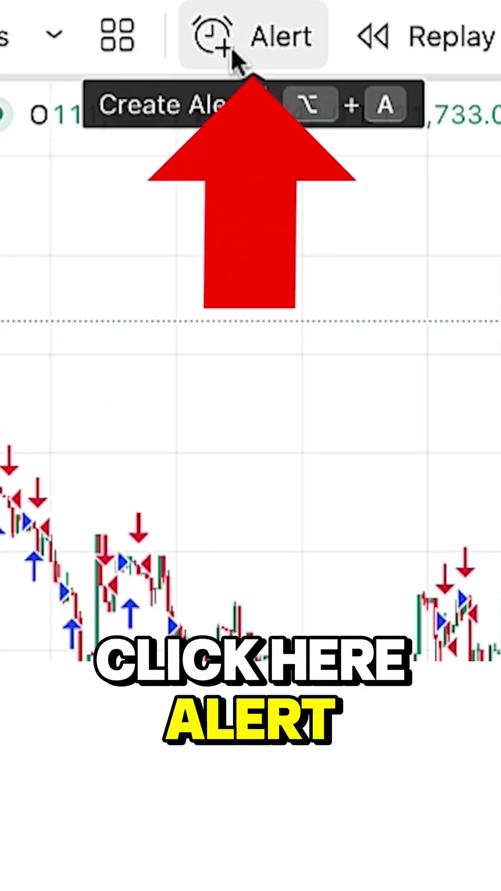
Show the BTCUSDC.P alert's message section and begin entering the alert name.
left_click(231, 47)
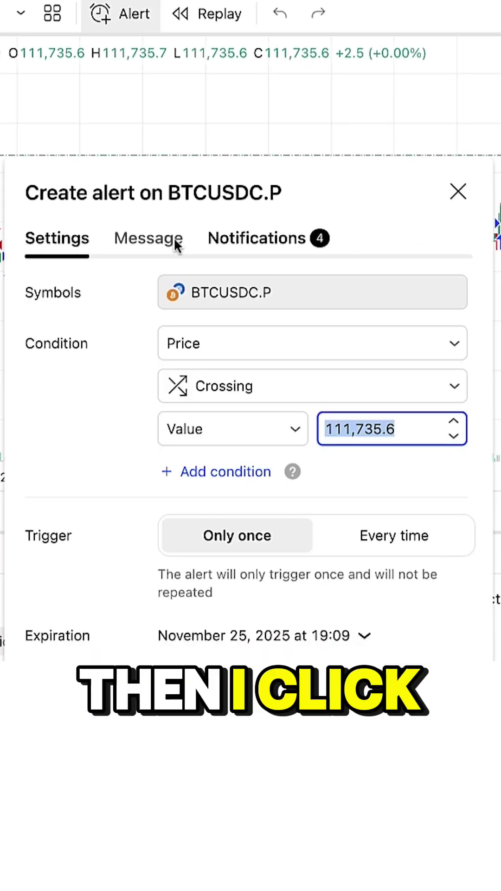
left_click(232, 144)
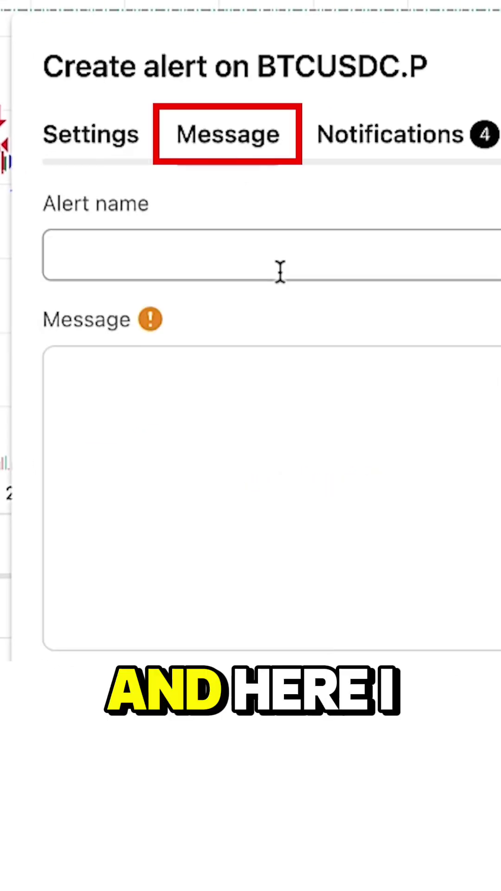